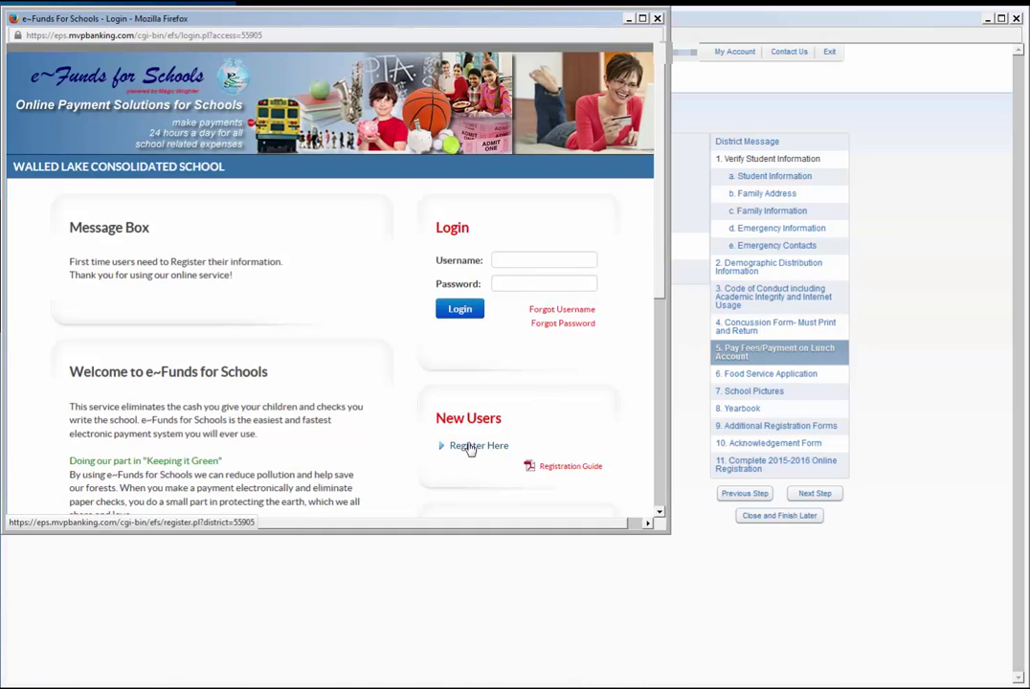
Open the Sign Up form and enter a username and the password twice.
left_click(470, 449)
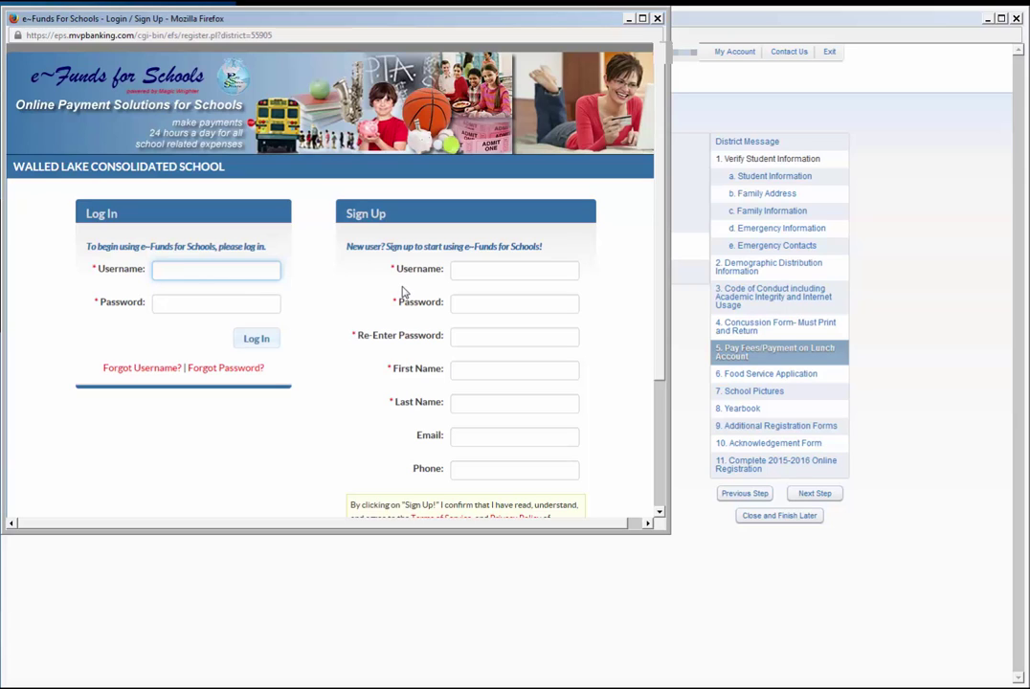
left_click(469, 272)
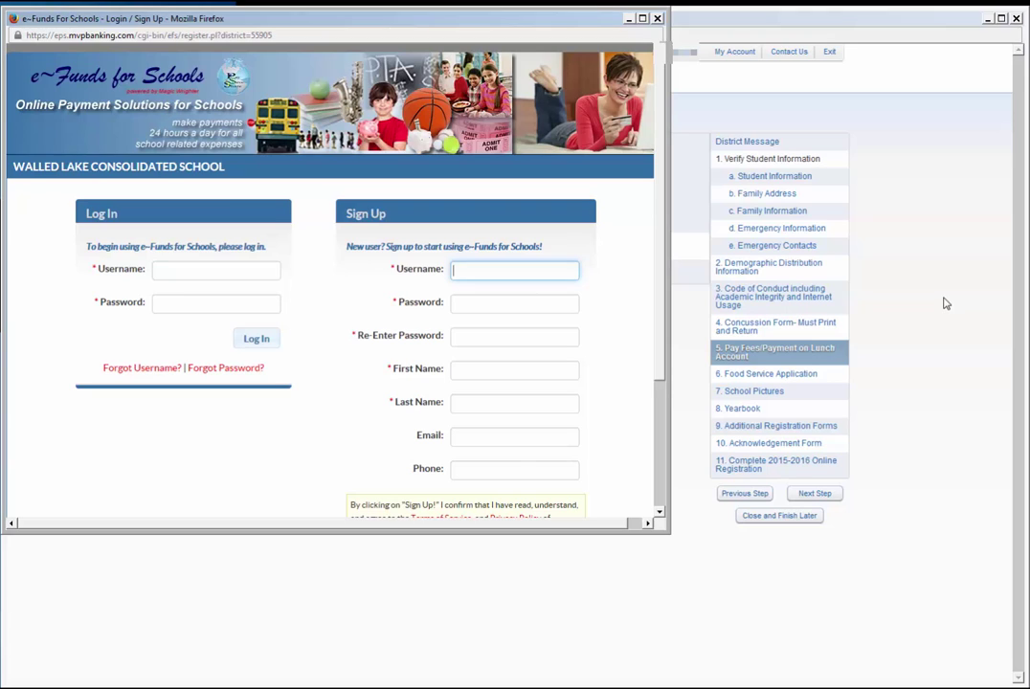
type("user")
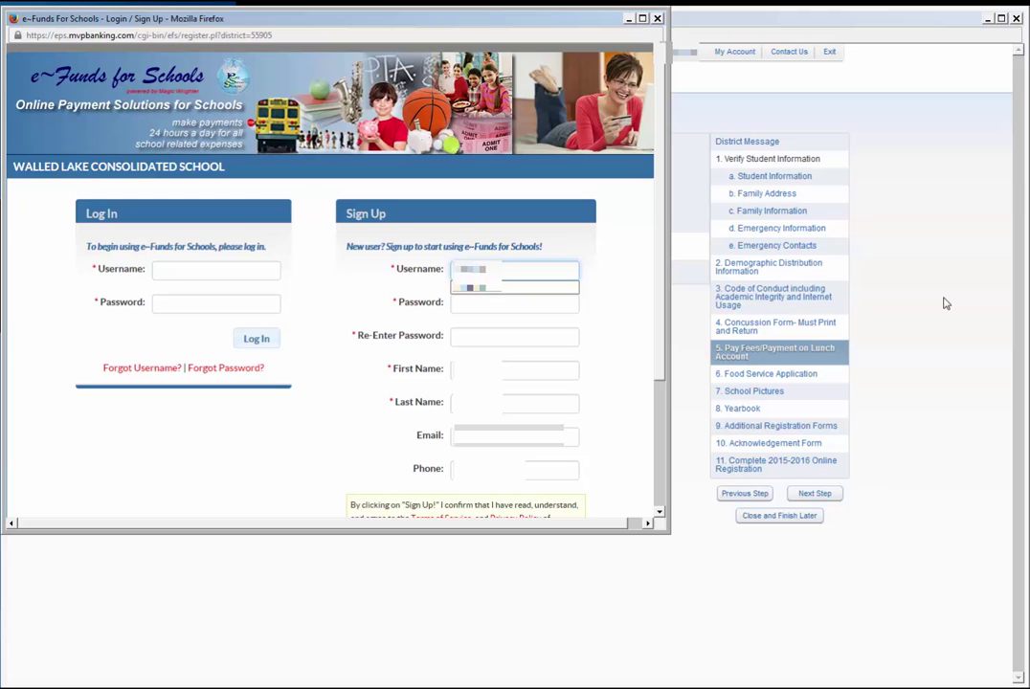
key("Tab")
type("•••••")
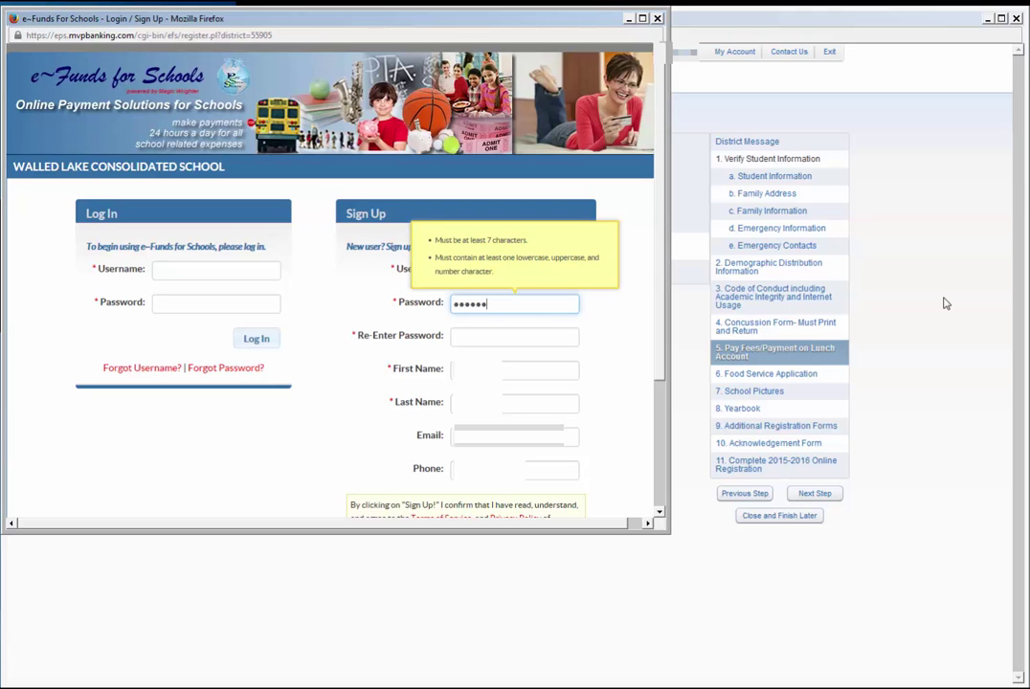
key("BackSpace")
key("BackSpace")
key("BackSpace")
key("BackSpace")
key("BackSpace")
type("••••••••")
key("Tab")
type("••")
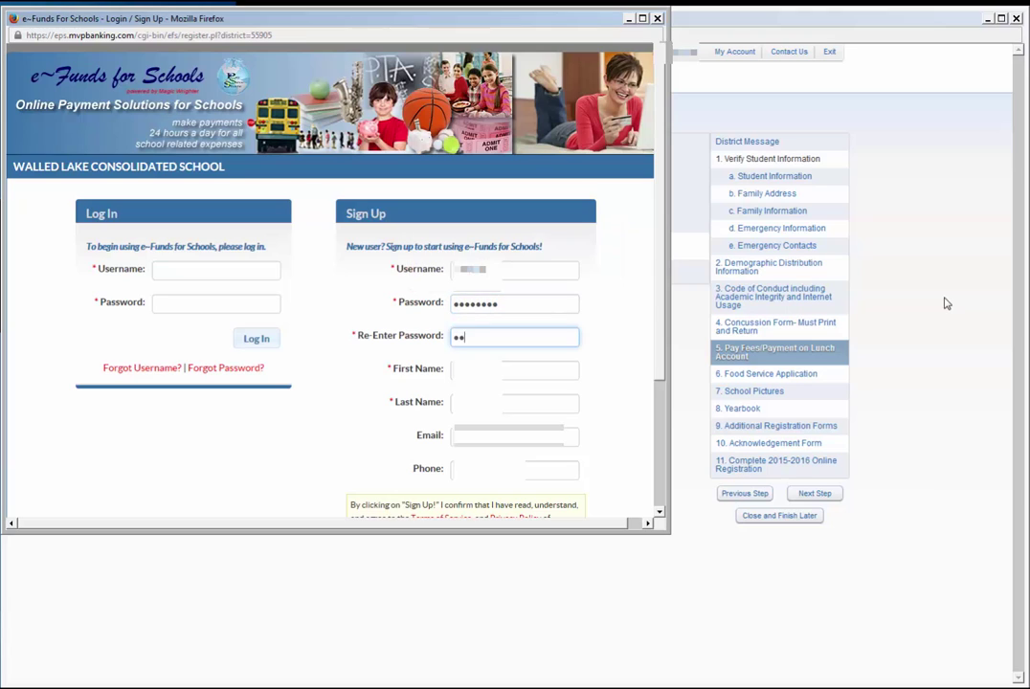
type("••••••")
Fill in the last name, e-mail address and phone number, then submit the sign-up.
key("Tab")
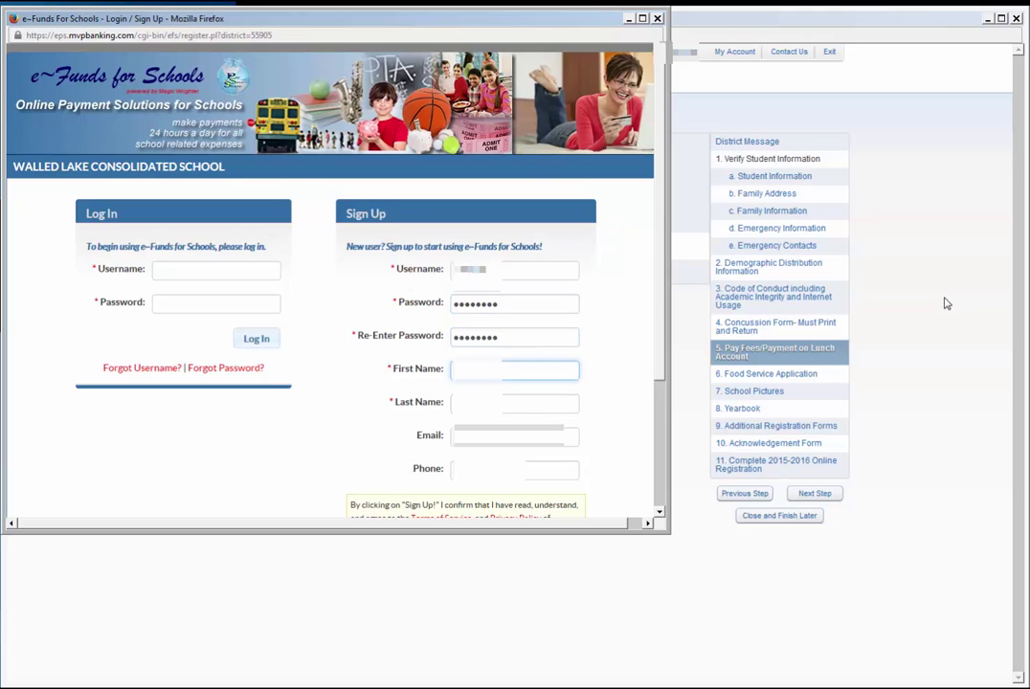
key("Tab")
type("xxxx")
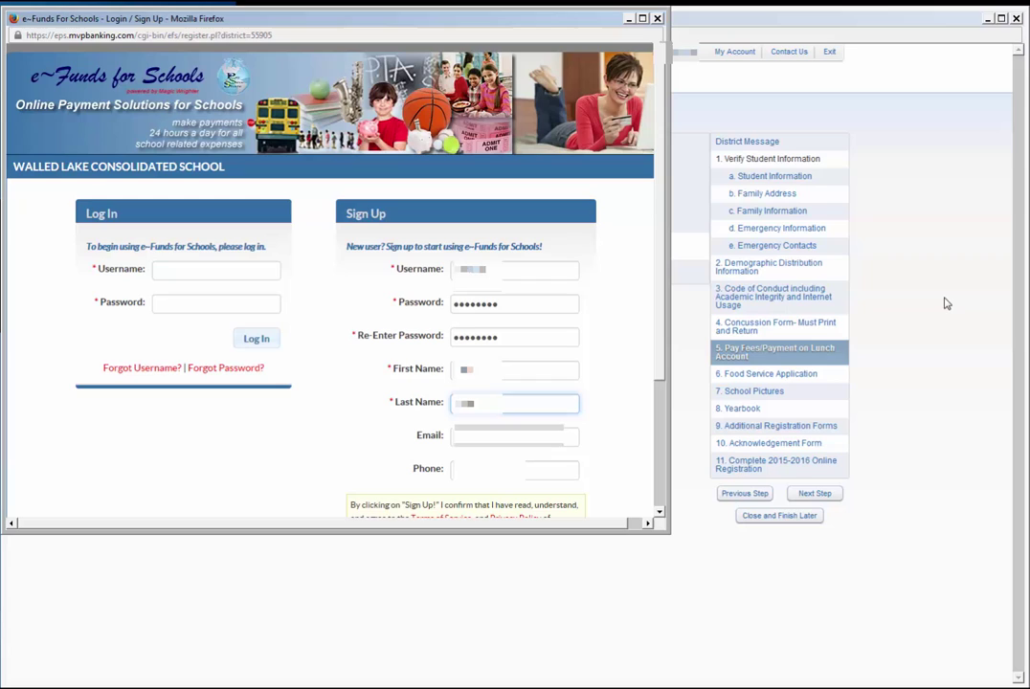
key("Tab")
type("xxxxxxxx")
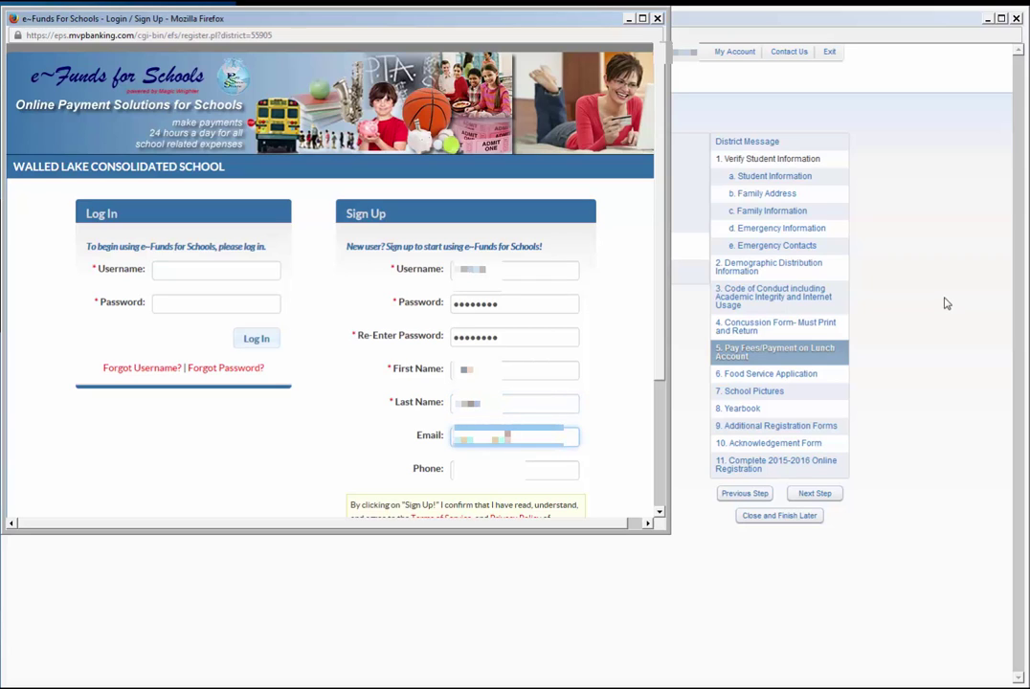
type("xxxxx")
key("Tab")
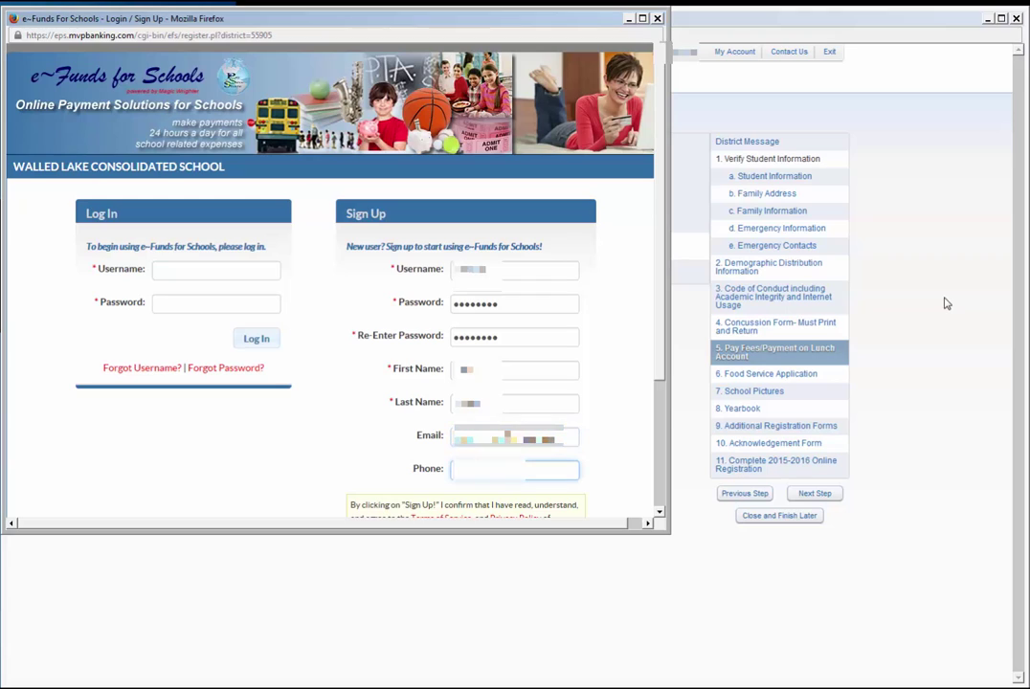
type("xxxxx")
scroll(694, 435, "down", 3)
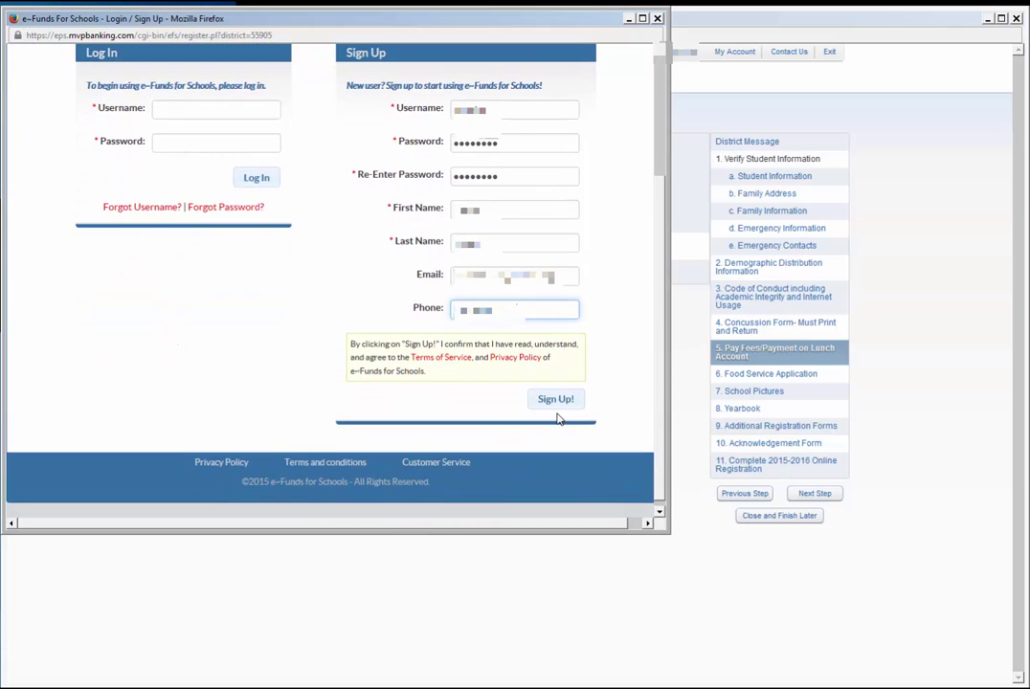
left_click(555, 402)
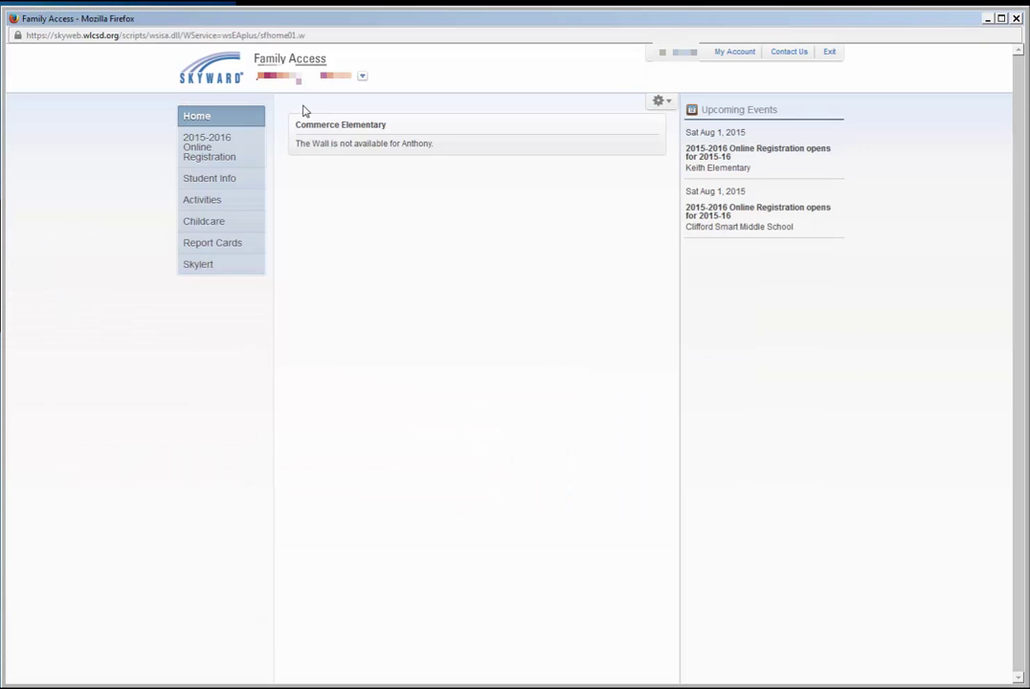
Show the Student Info page and select the student's Other ID number.
left_click(220, 179)
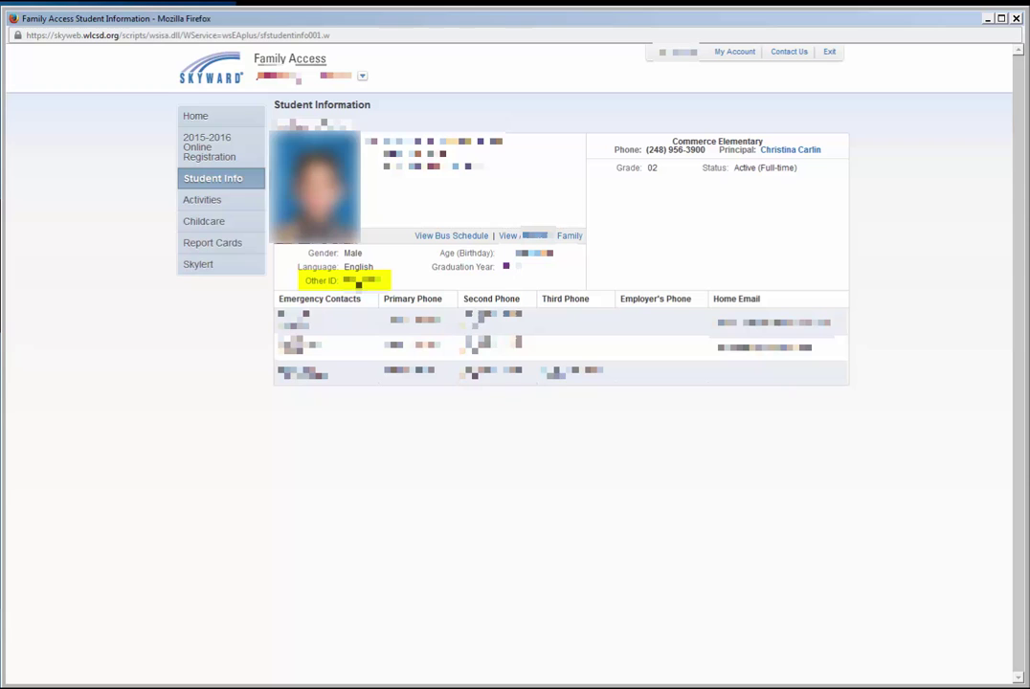
left_click_drag(342, 281, 380, 281)
Add the student in e-Funds using the copied Other ID as Student Number plus the last name.
key("alt+Tab")
left_click(397, 438)
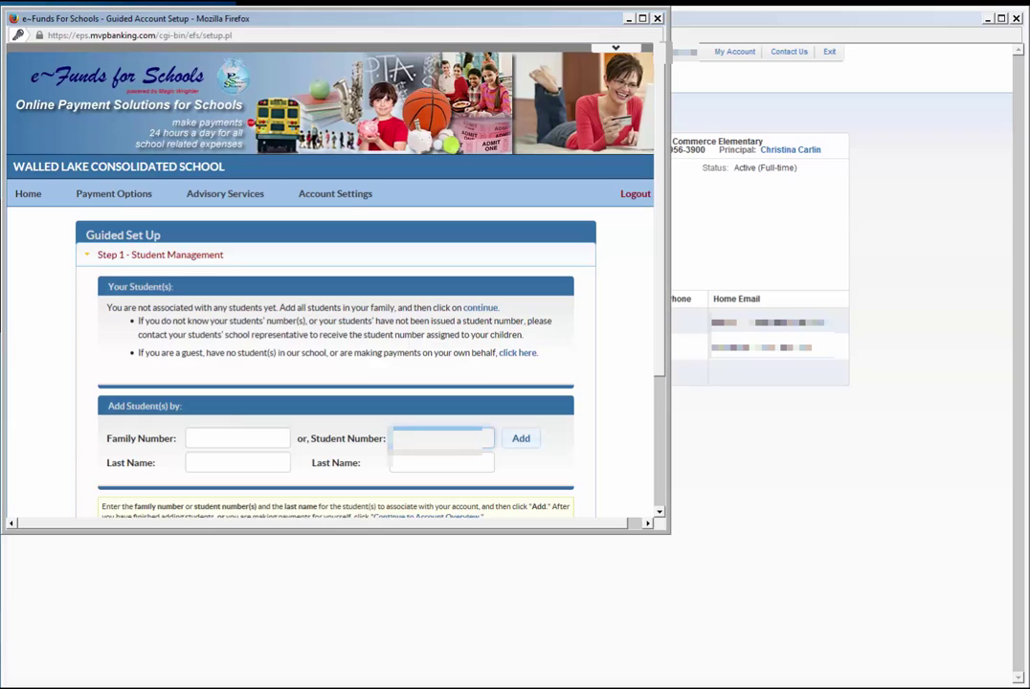
key("ctrl+v")
left_click(428, 465)
key("ctrl+v")
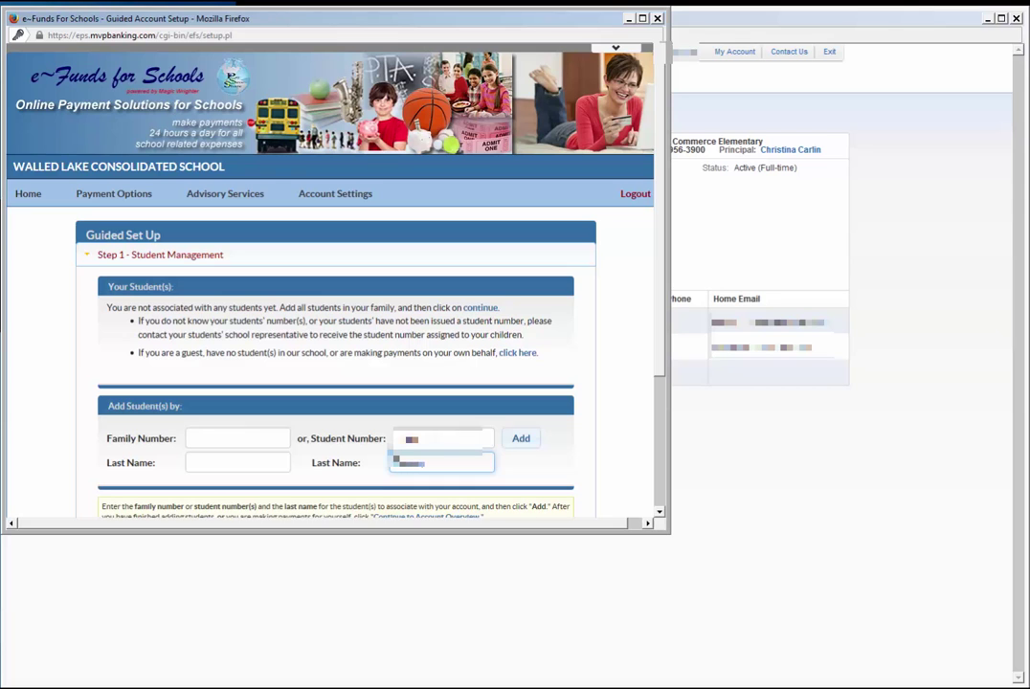
left_click(522, 440)
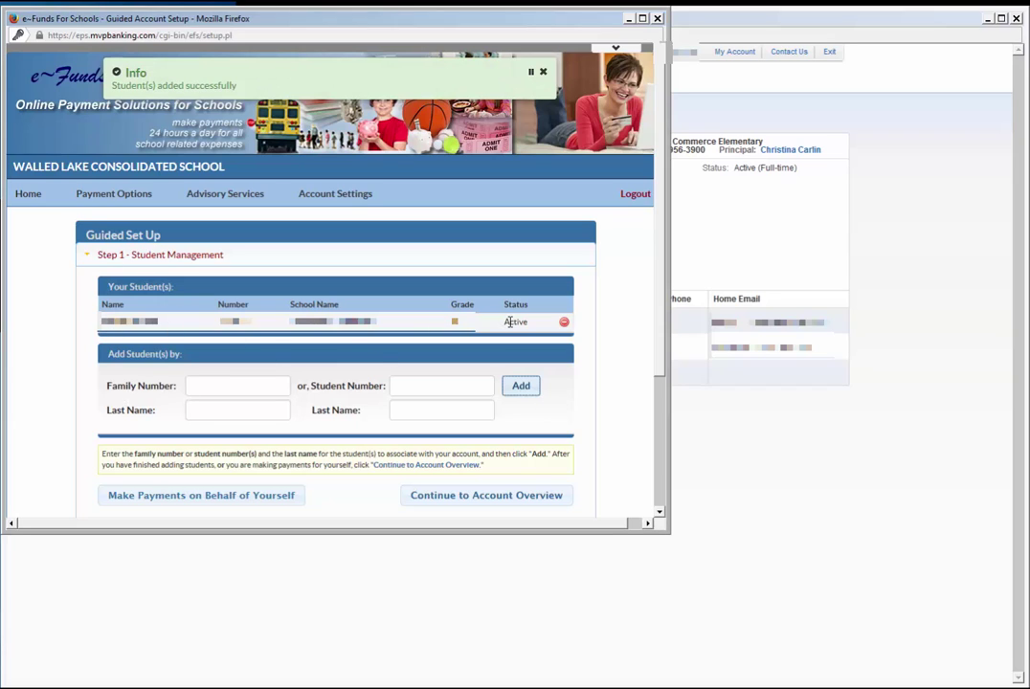
Back in Skyward, open the student's family details to read the Family ID.
left_click(766, 232)
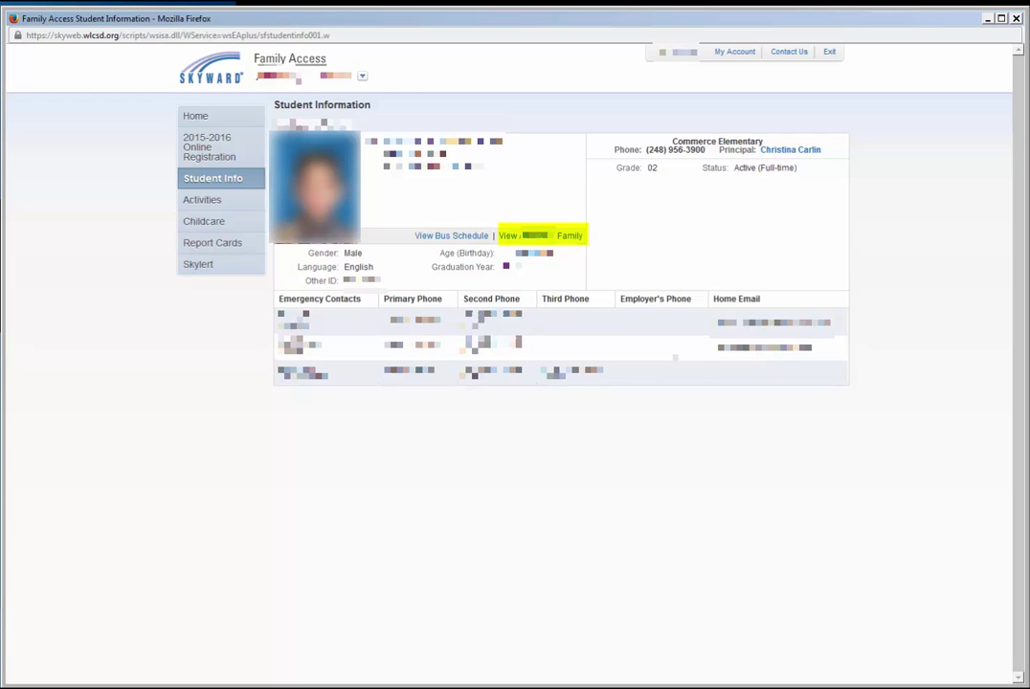
left_click(538, 236)
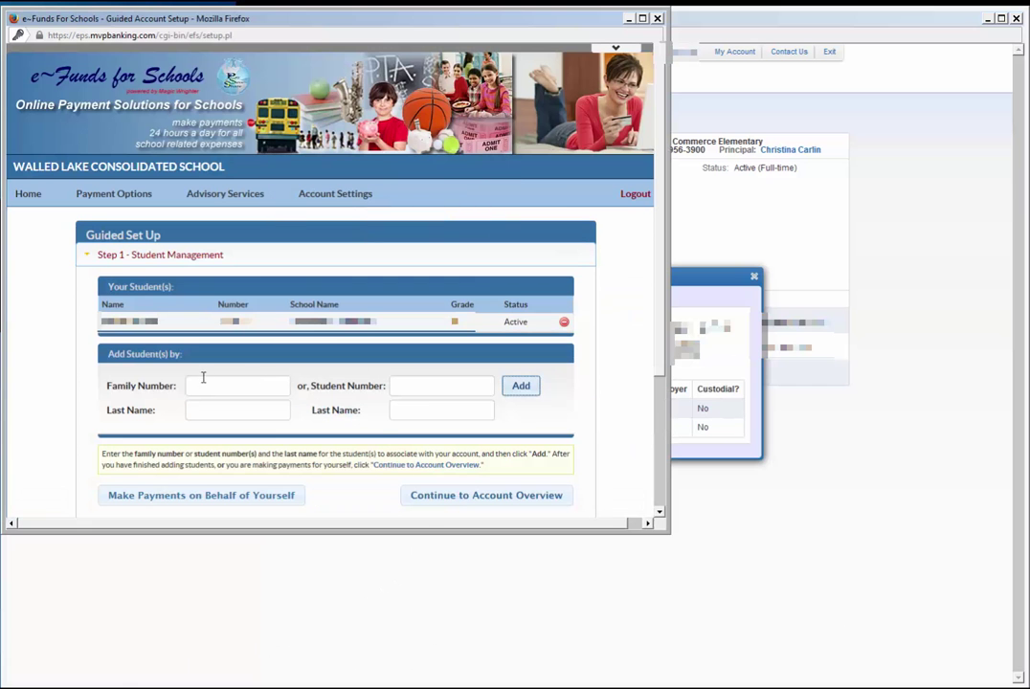
Add the family's students by family number and last name, then continue to the dashboard.
left_click(207, 384)
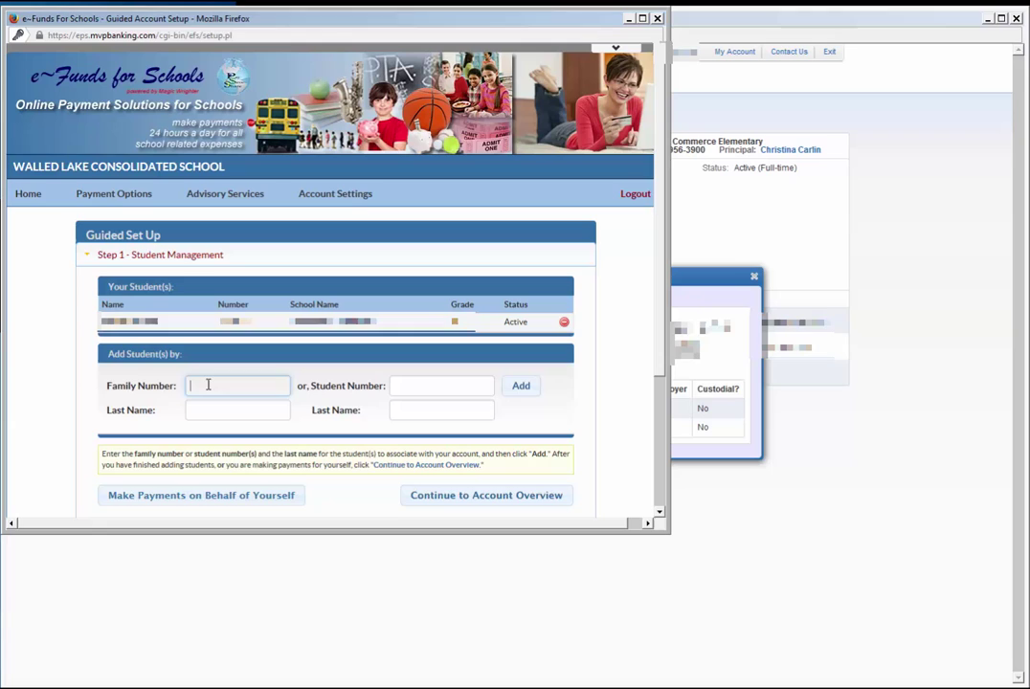
type("12345")
left_click(196, 406)
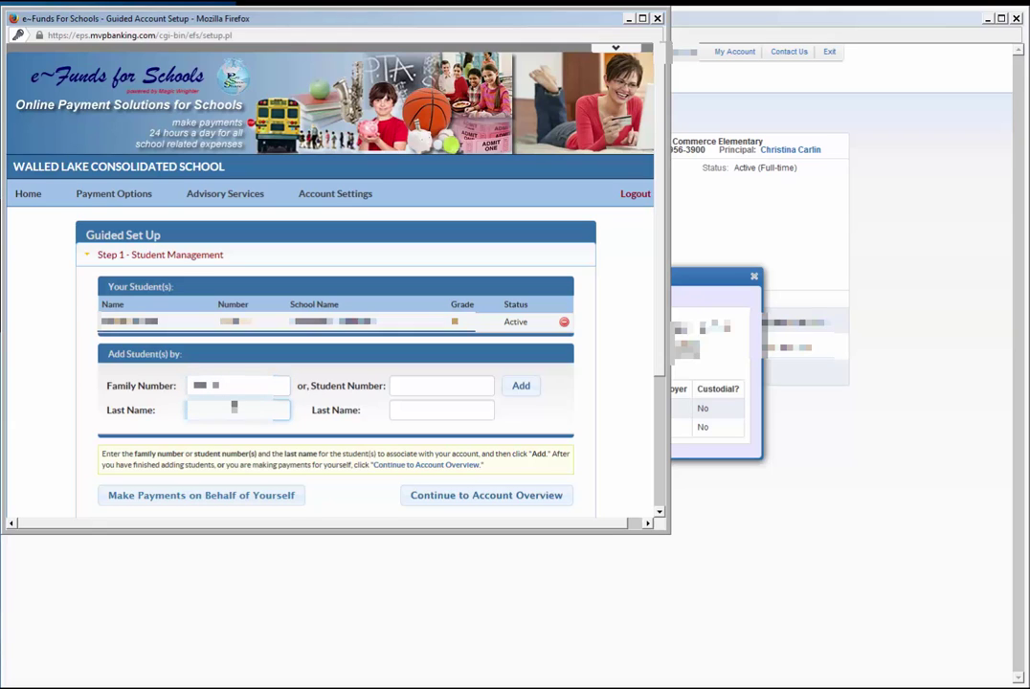
type("Smith")
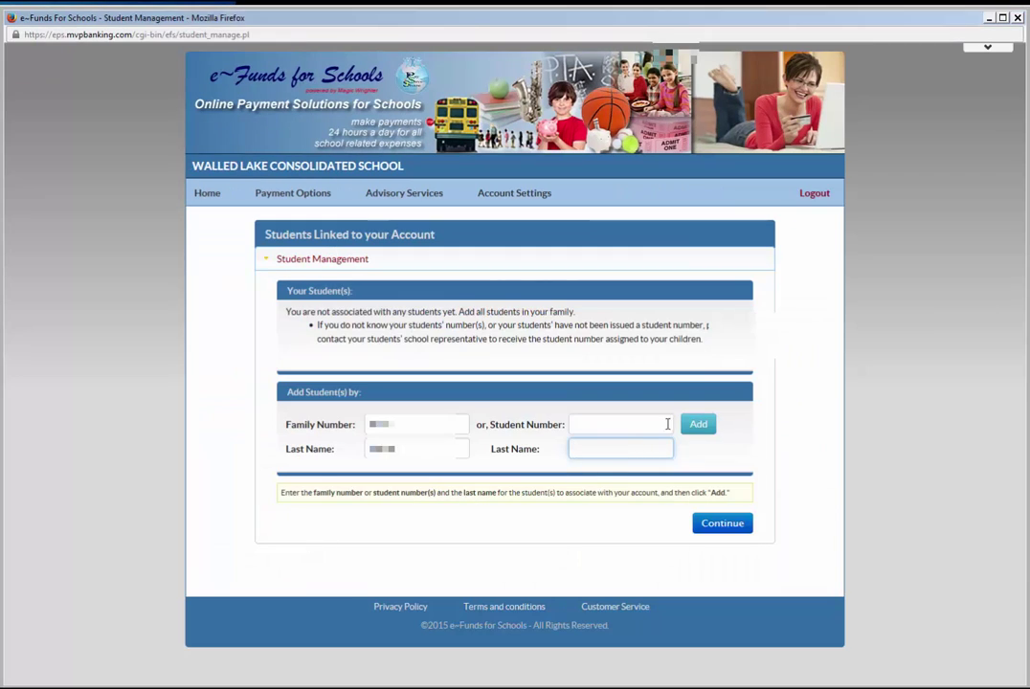
left_click(696, 425)
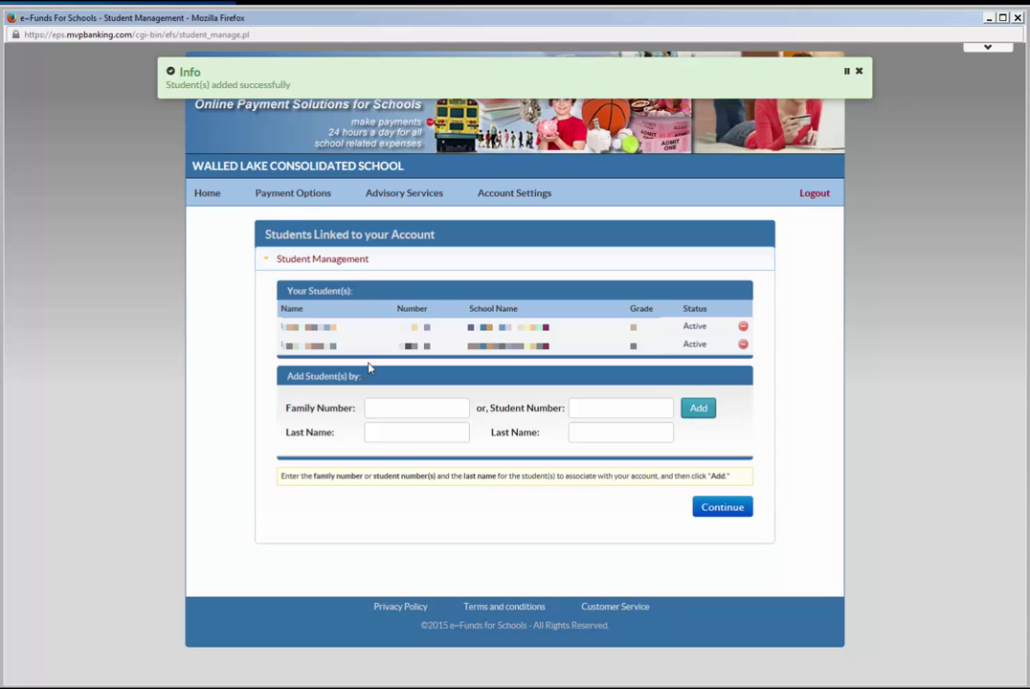
left_click(725, 514)
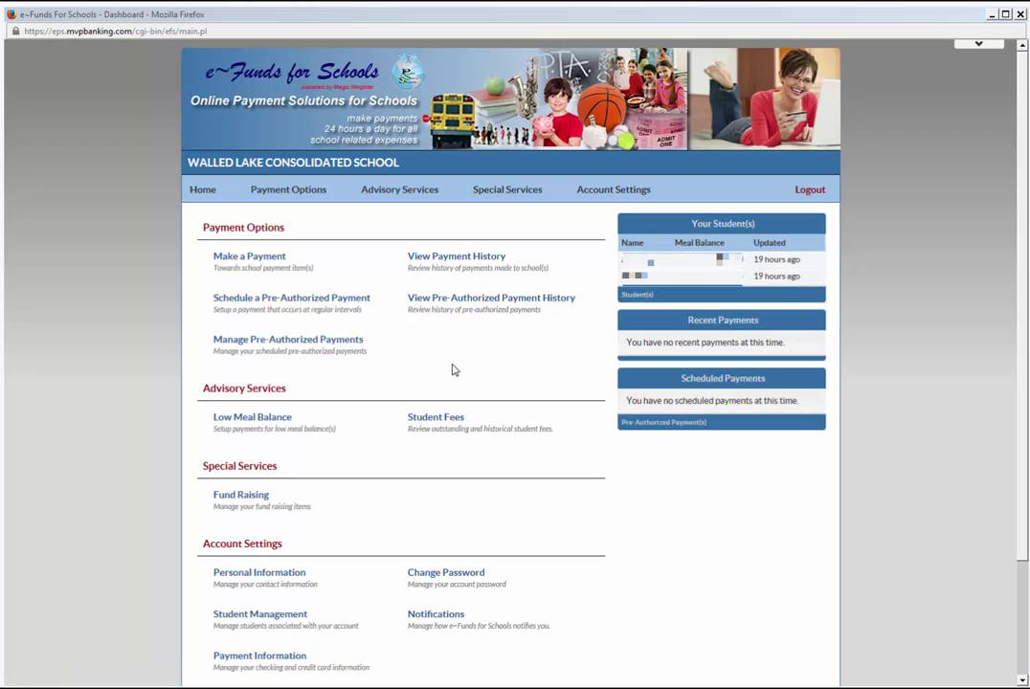
Open Payment Information under Account Settings on the dashboard.
scroll(455, 366, "down", 3)
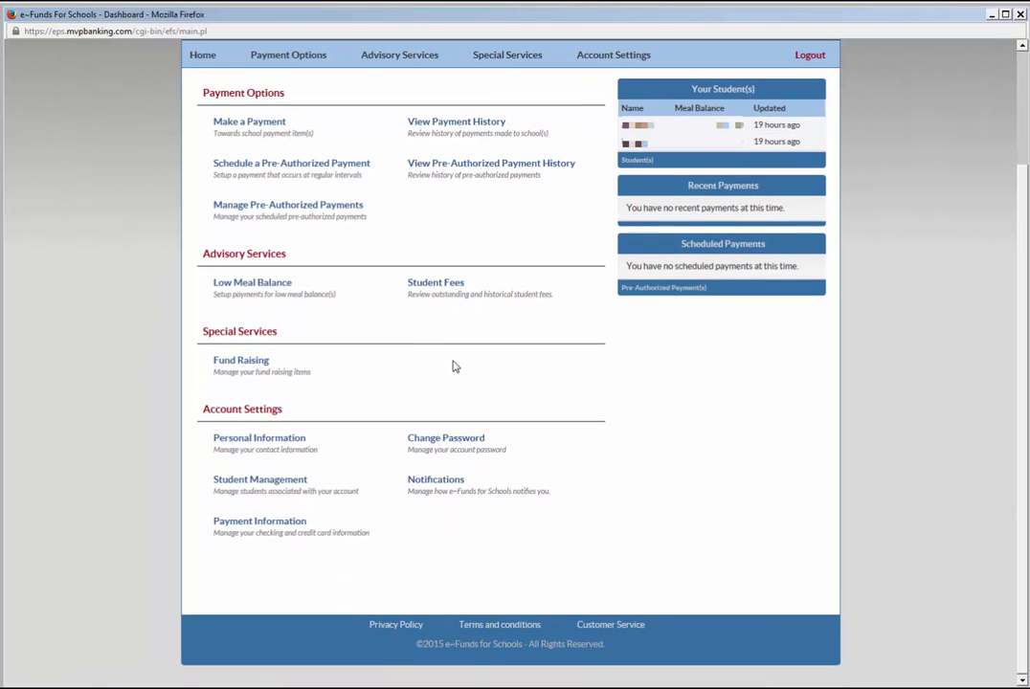
left_click(252, 526)
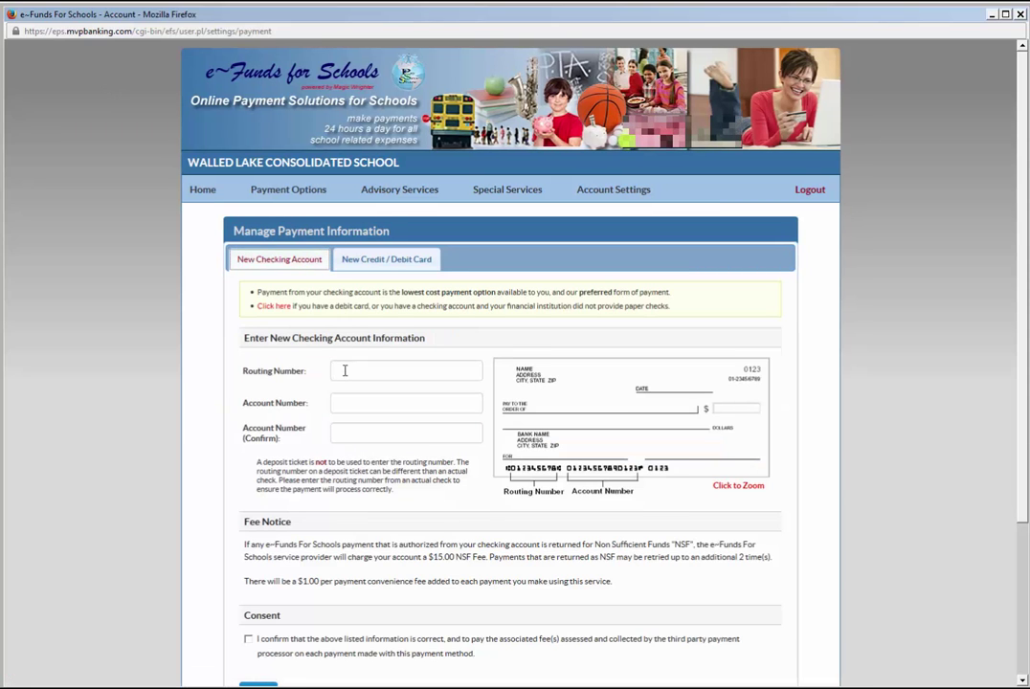
Enter the routing number and account number twice, accept the fee terms, and save the checking account.
left_click(345, 371)
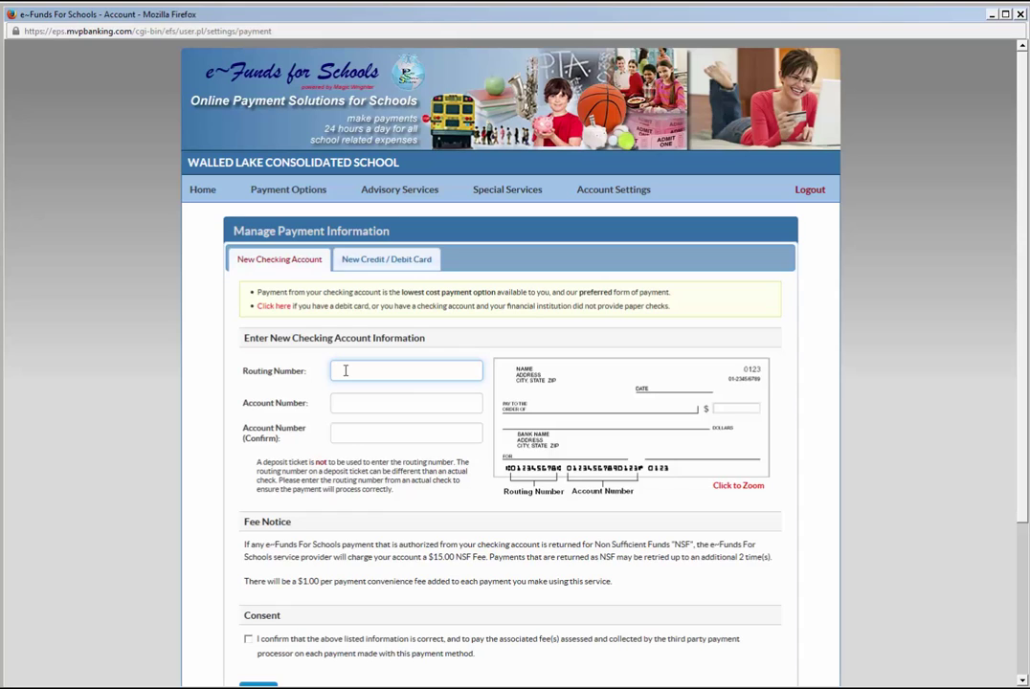
type("072")
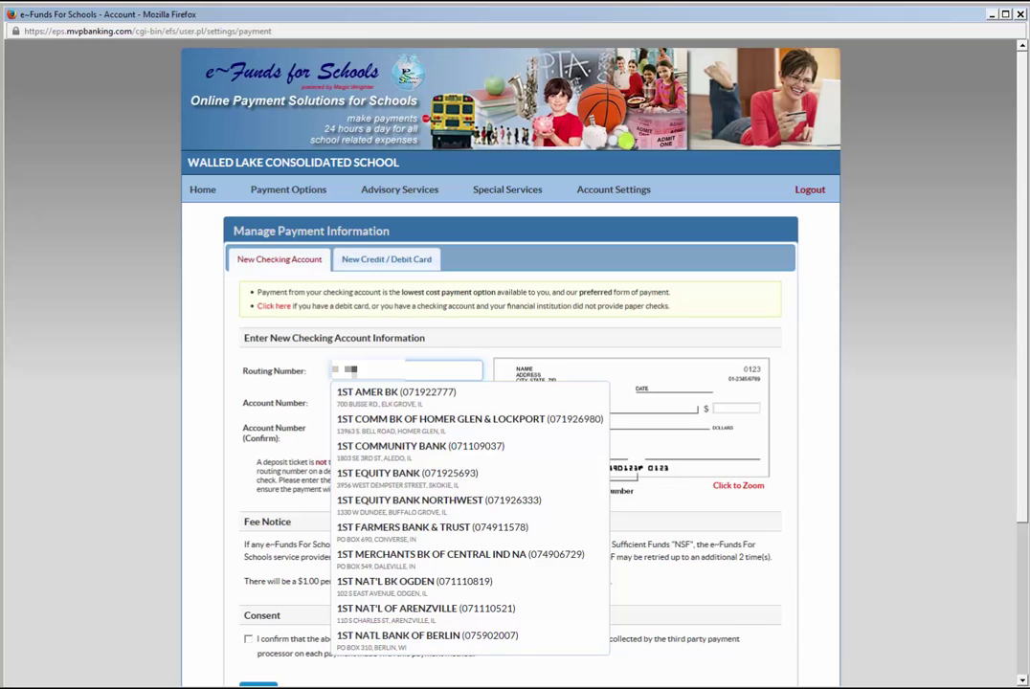
type("41")
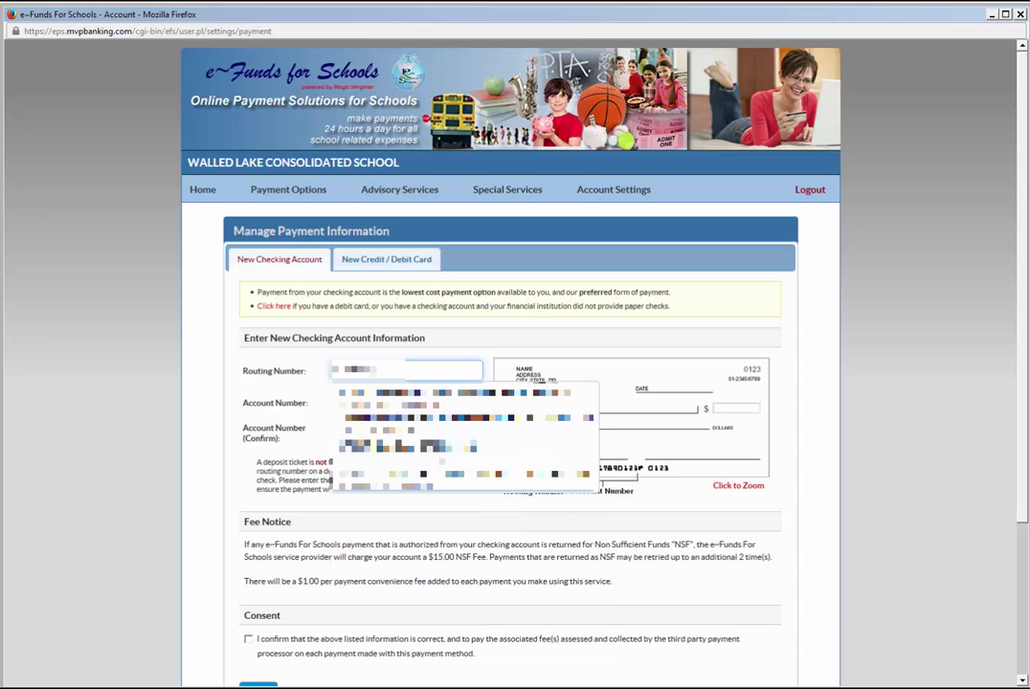
key("Escape")
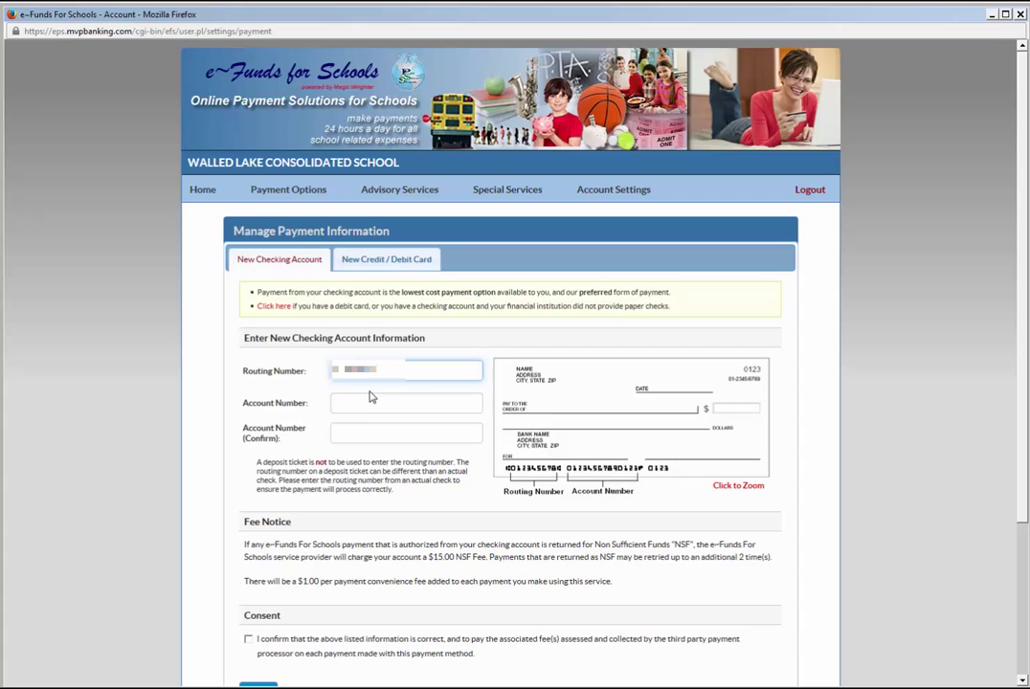
left_click(367, 406)
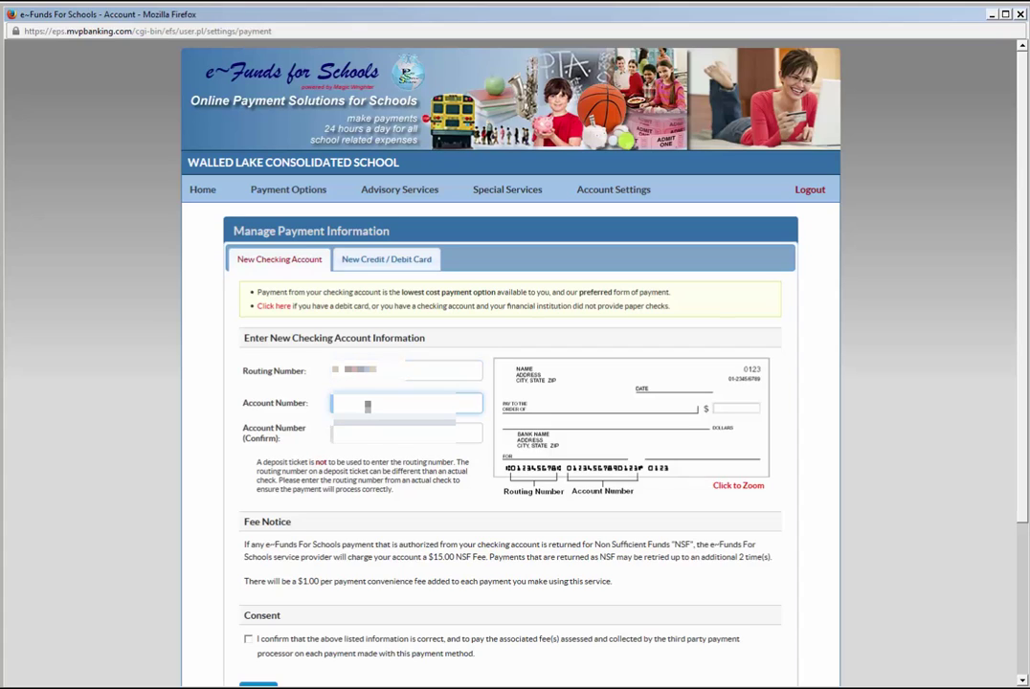
type("123")
left_click(367, 436)
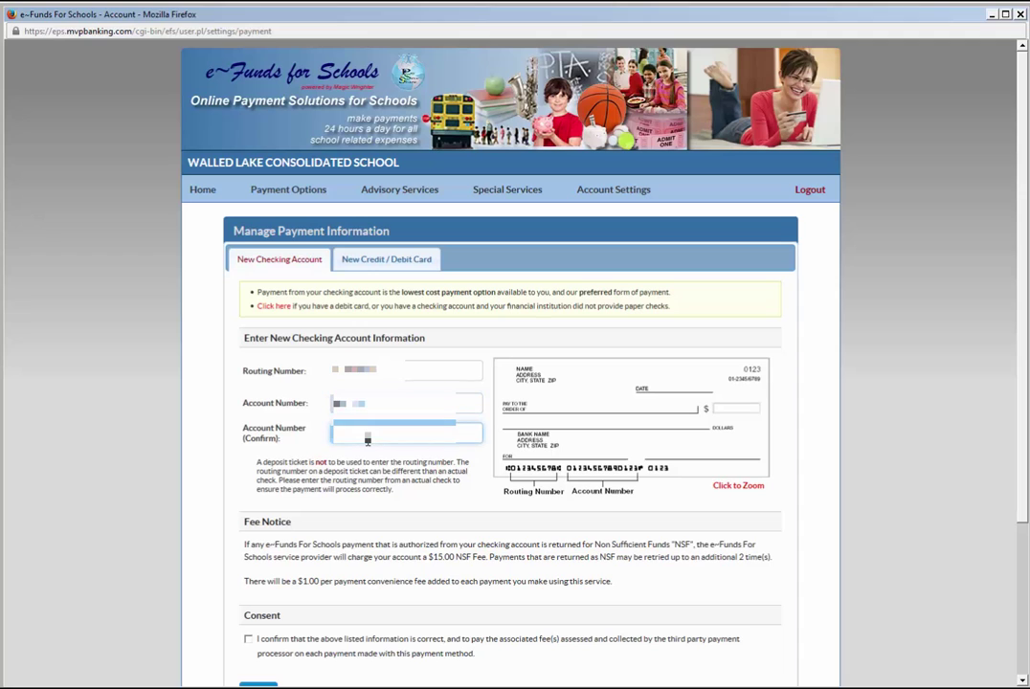
type("123")
scroll(398, 459, "down", 2)
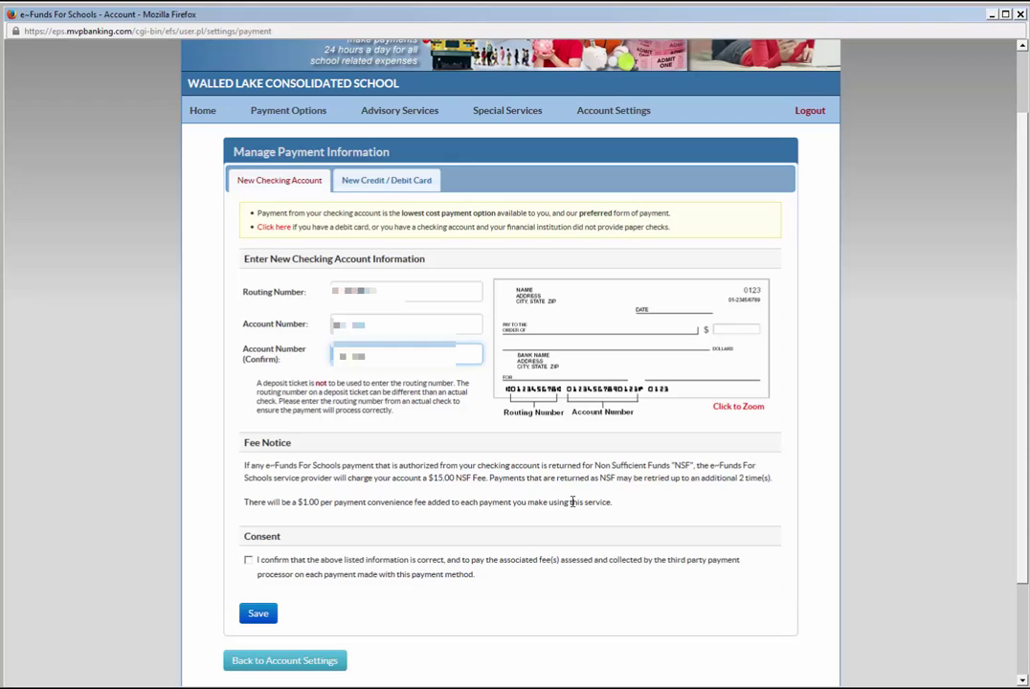
scroll(571, 502, "down", 2)
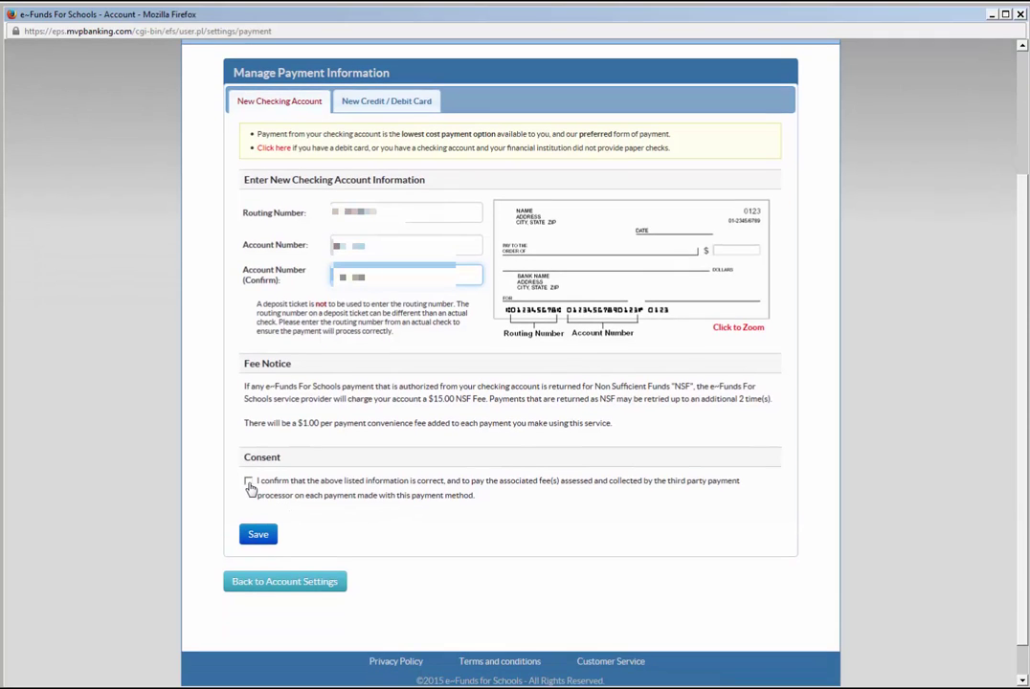
left_click(249, 483)
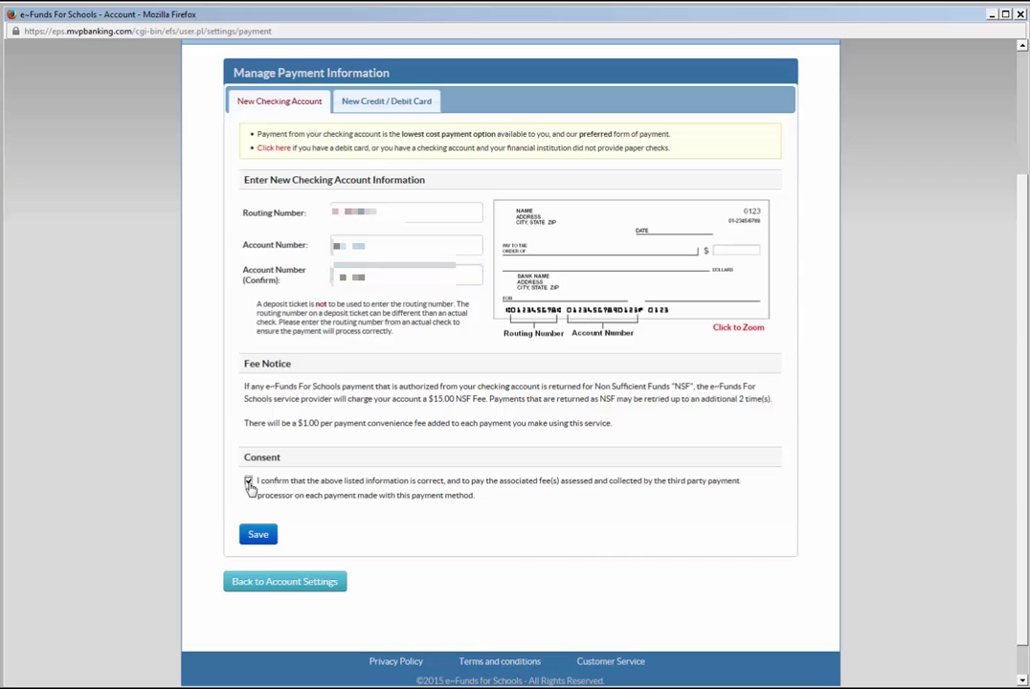
left_click(255, 534)
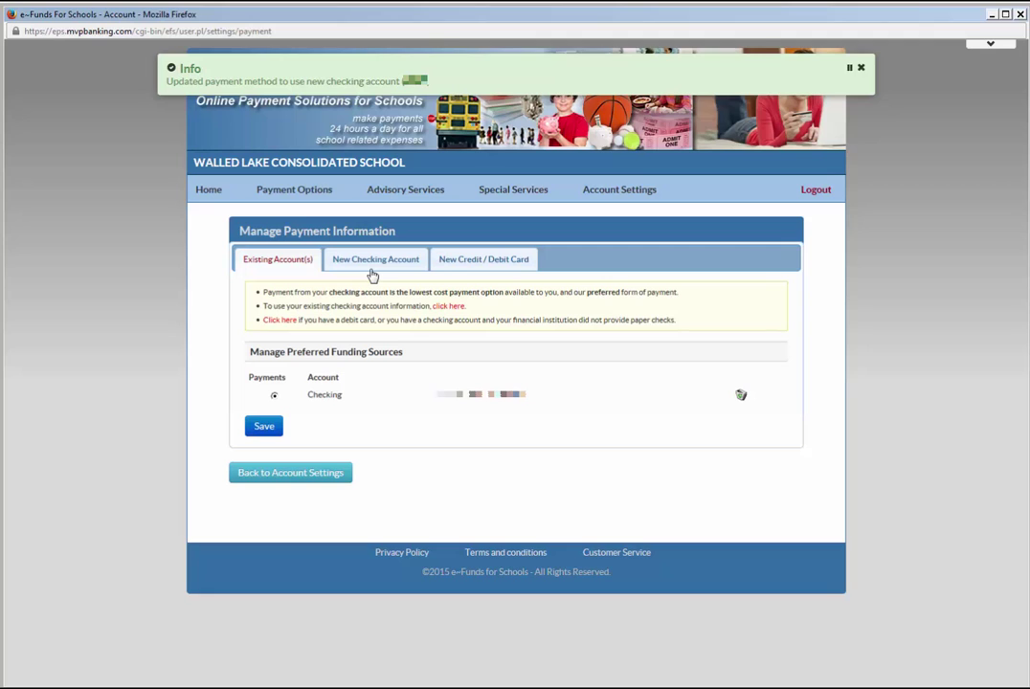
On the New Credit / Debit Card form, enter the card number, agree to both fee terms, and save.
left_click(466, 261)
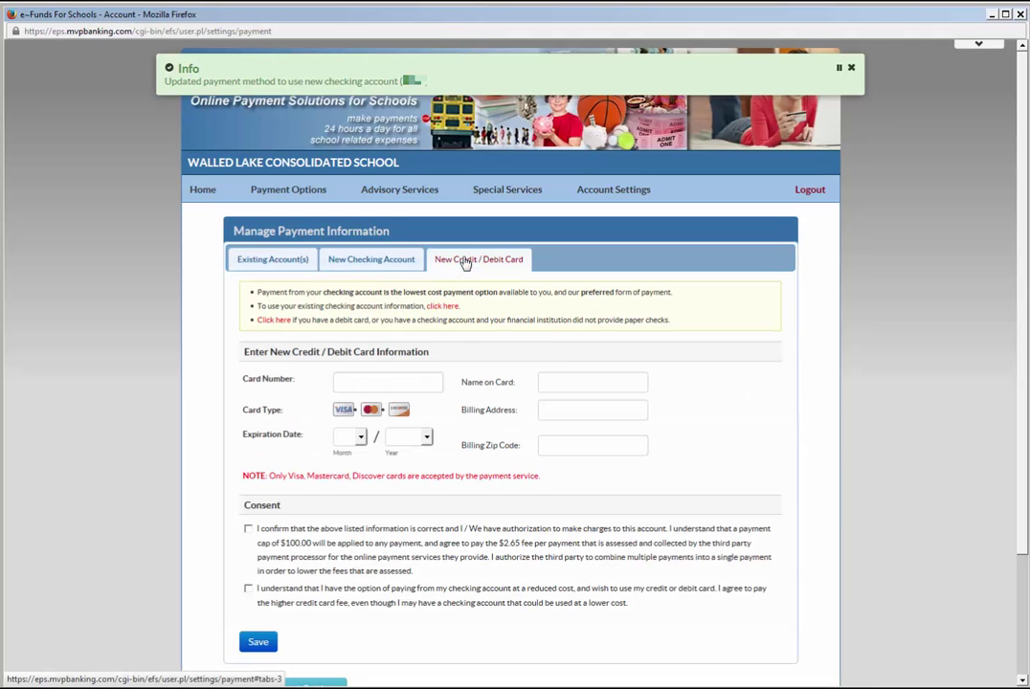
left_click(397, 383)
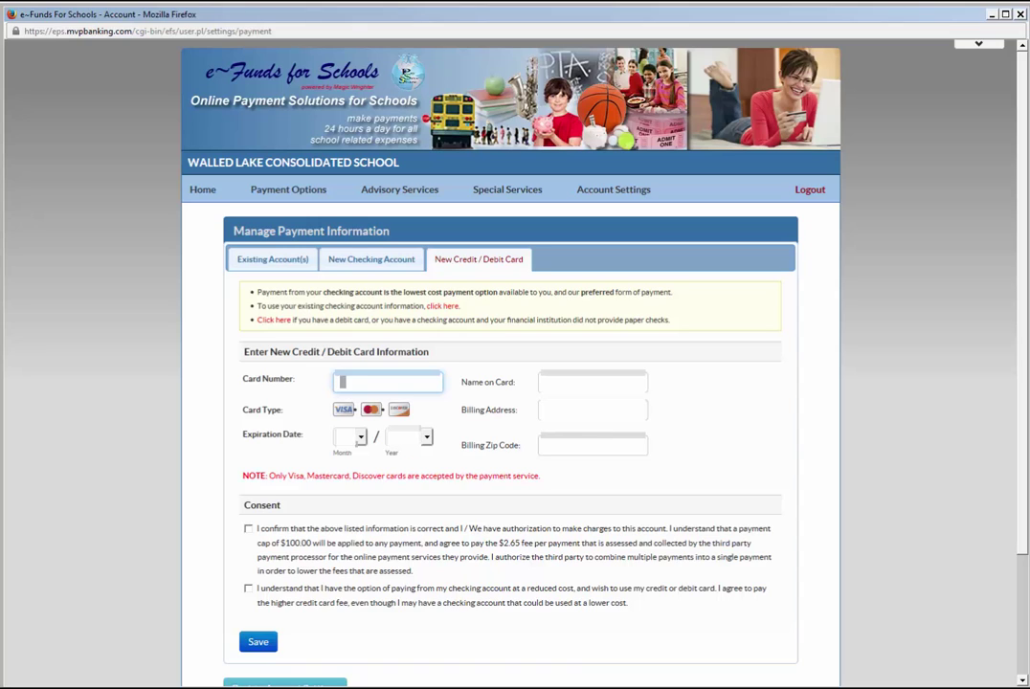
type("55555555")
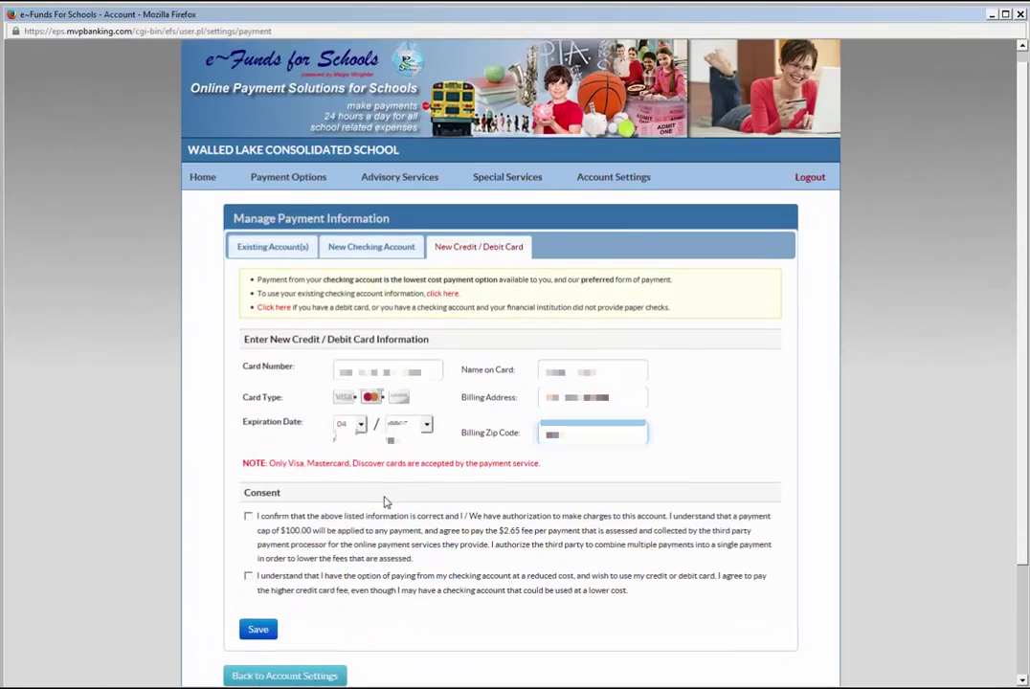
scroll(385, 500, "down", 1)
left_click(247, 450)
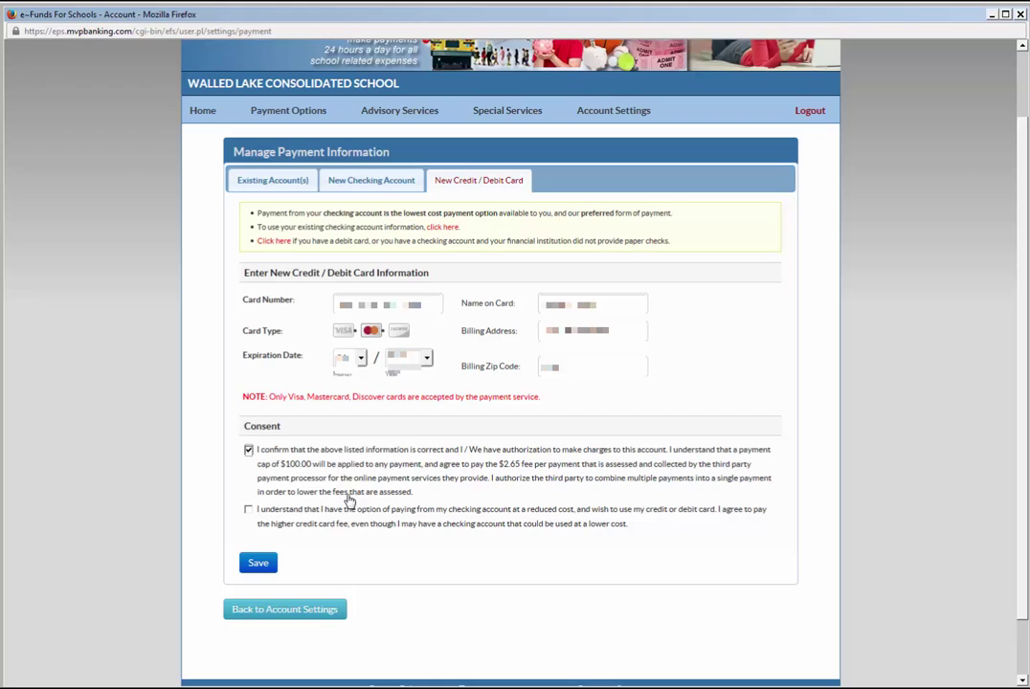
left_click(248, 509)
left_click(258, 566)
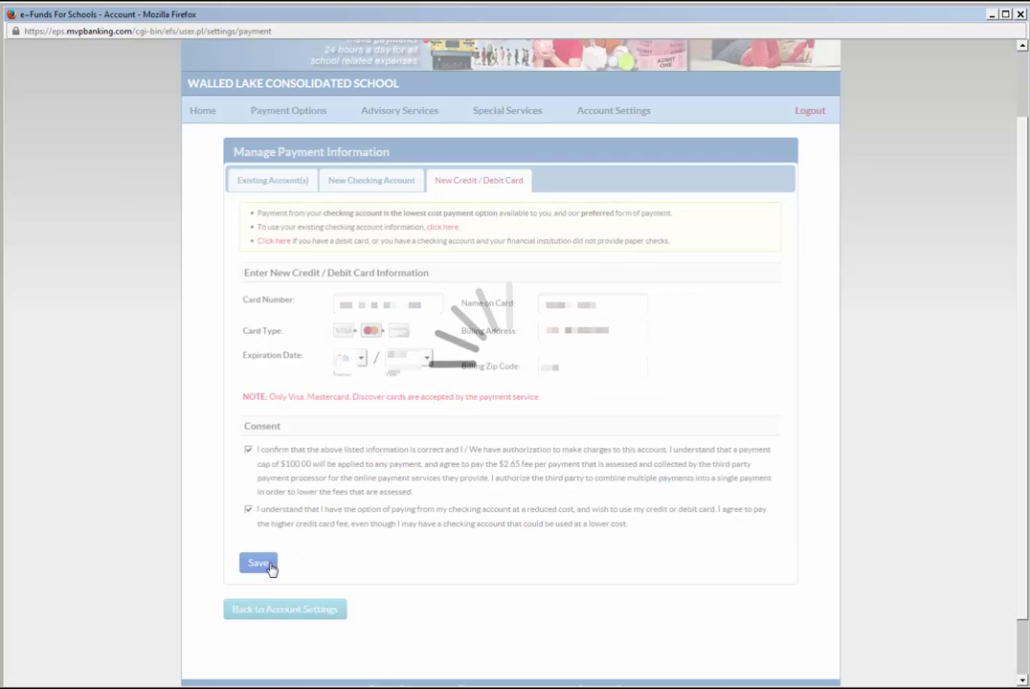